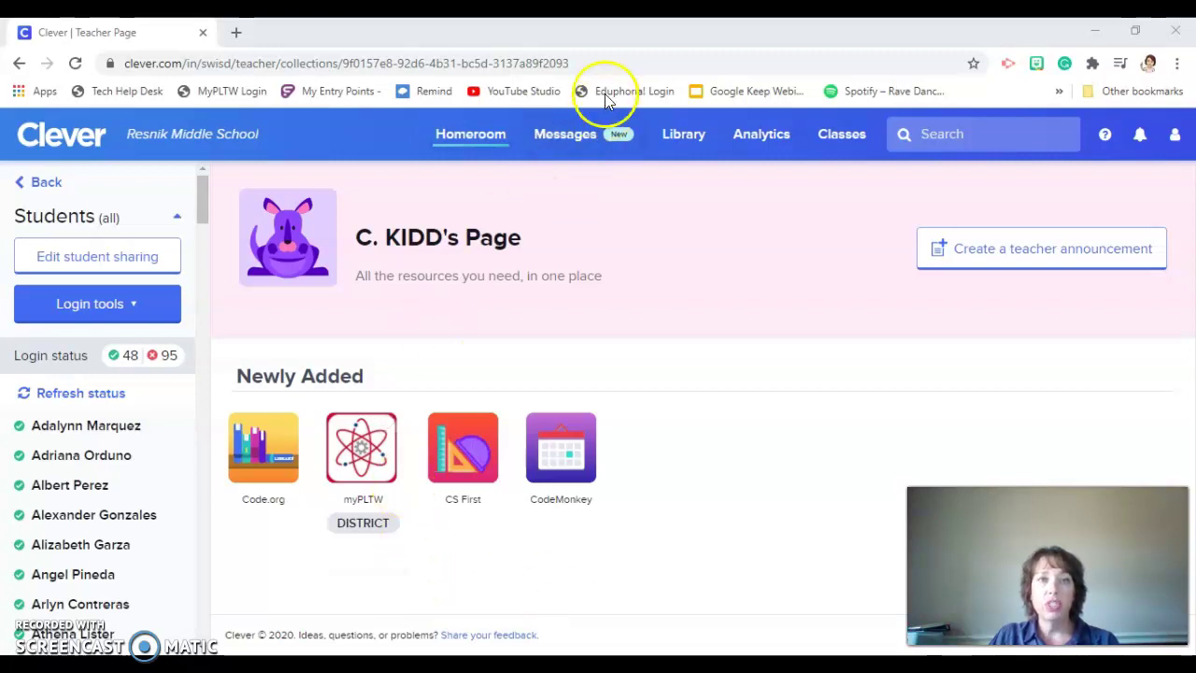
Go to my.pltw.org and open the Create Student Account form.
{"action": "left_click", "coordinate": [609, 62]}
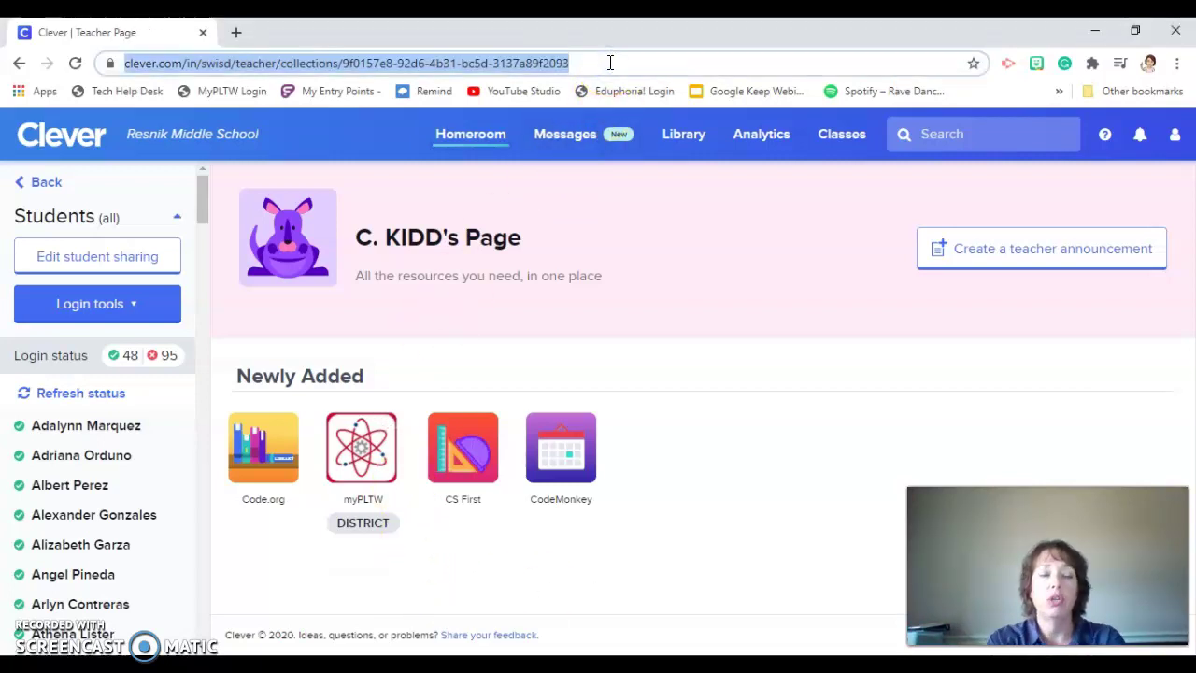
{"action": "type", "text": "my.p"}
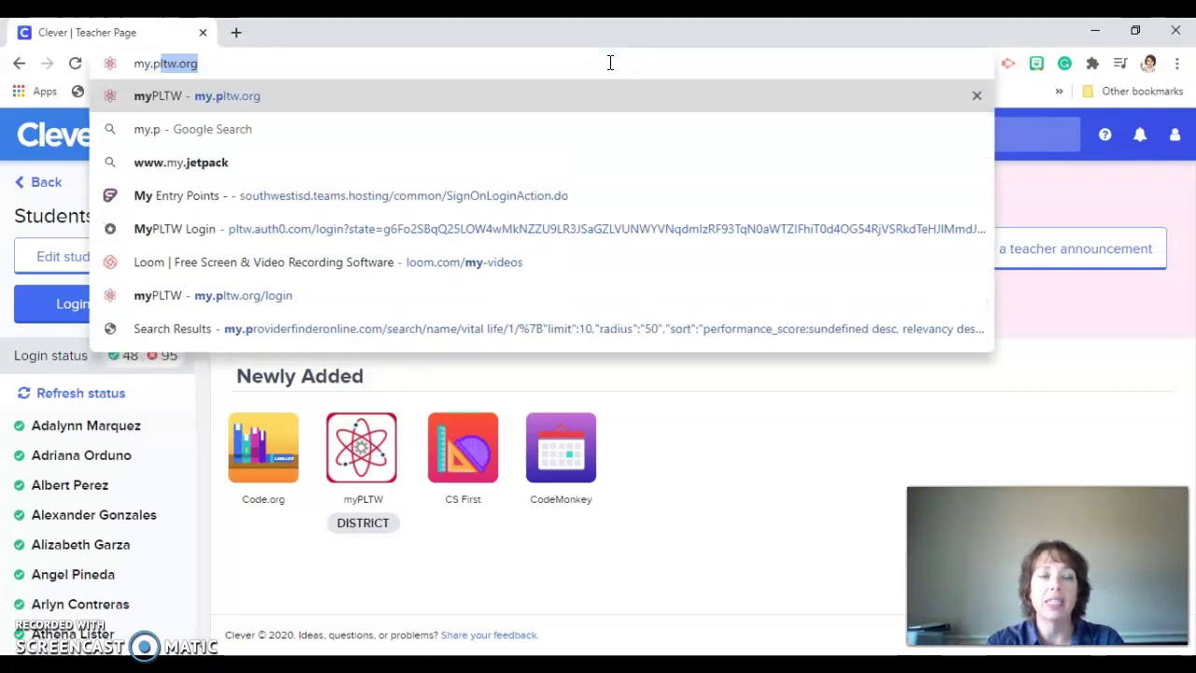
{"action": "type", "text": "ltw.org"}
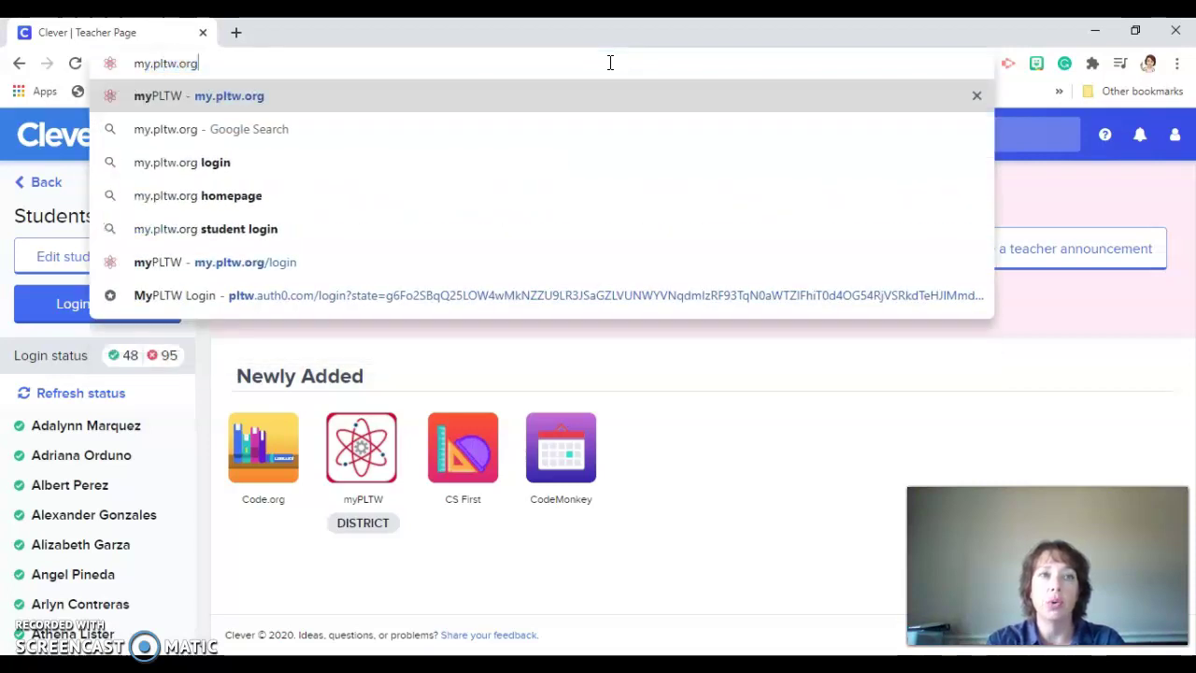
{"action": "key", "text": "Return"}
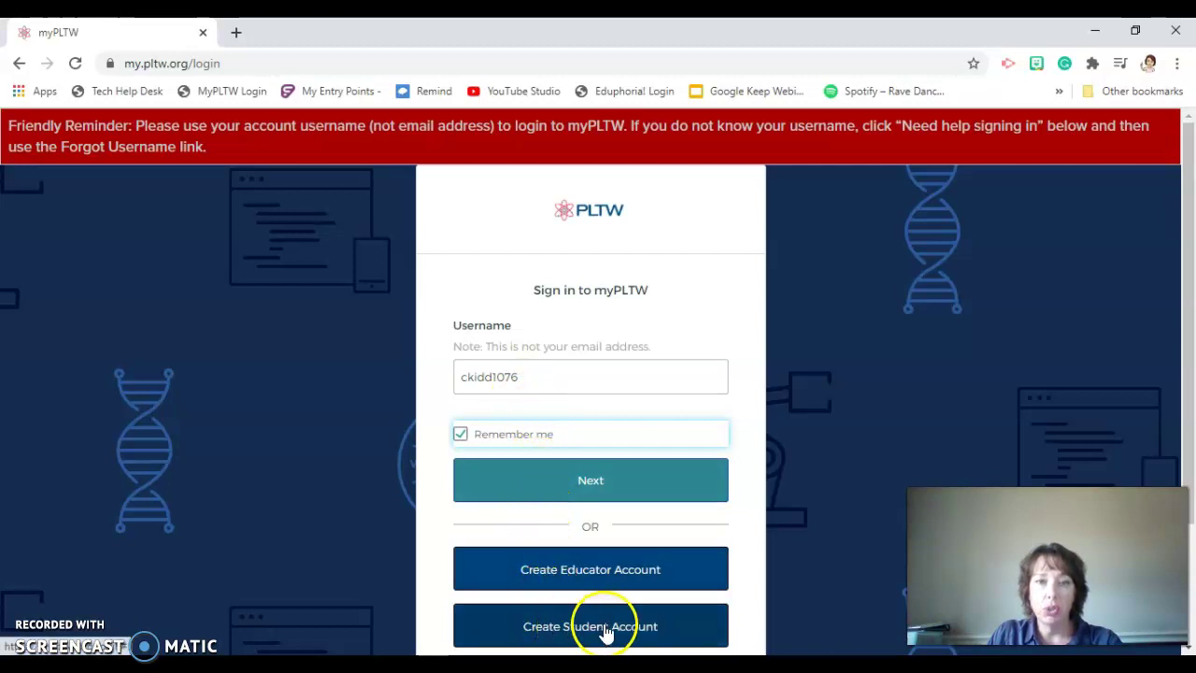
{"action": "left_click", "coordinate": [668, 635]}
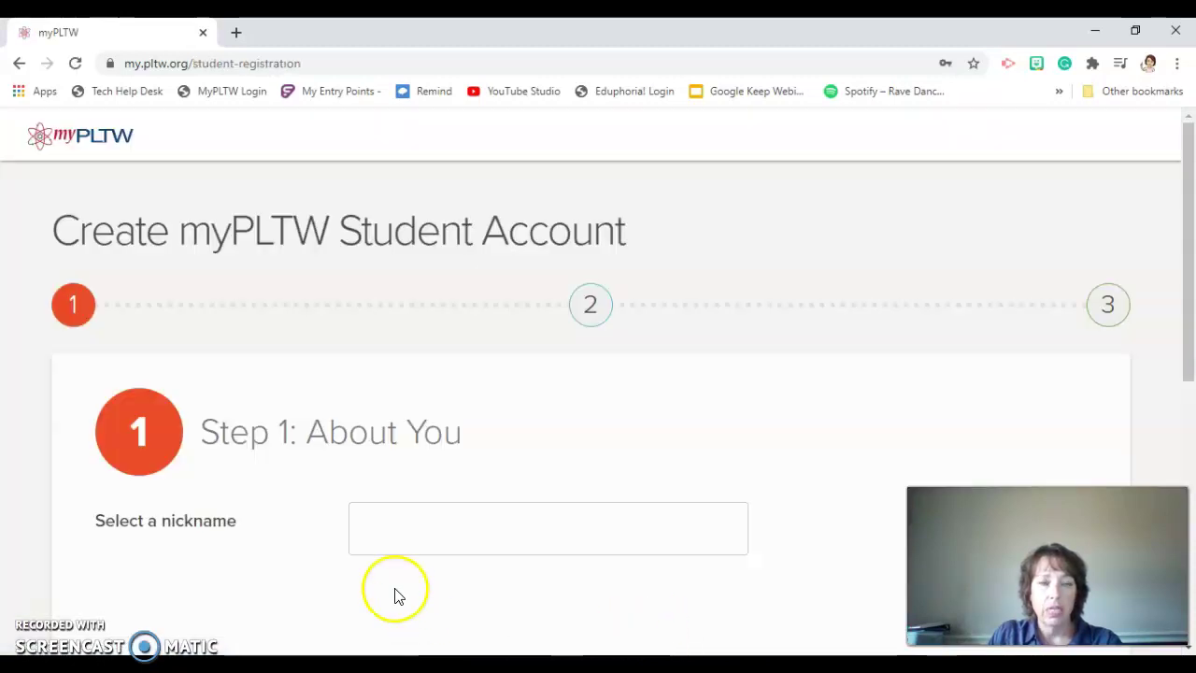
Enter the nickname 'Stanley' and correct the birthdate year to 2006.
{"action": "left_click", "coordinate": [479, 533]}
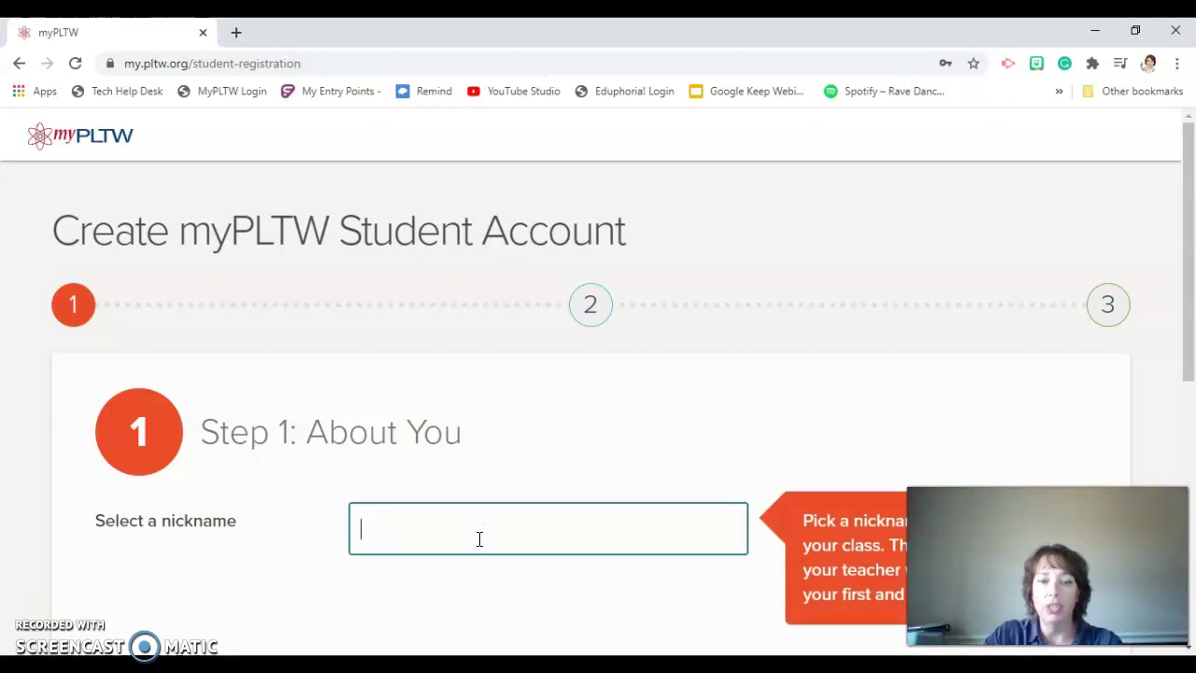
{"action": "type", "text": "Stanley"}
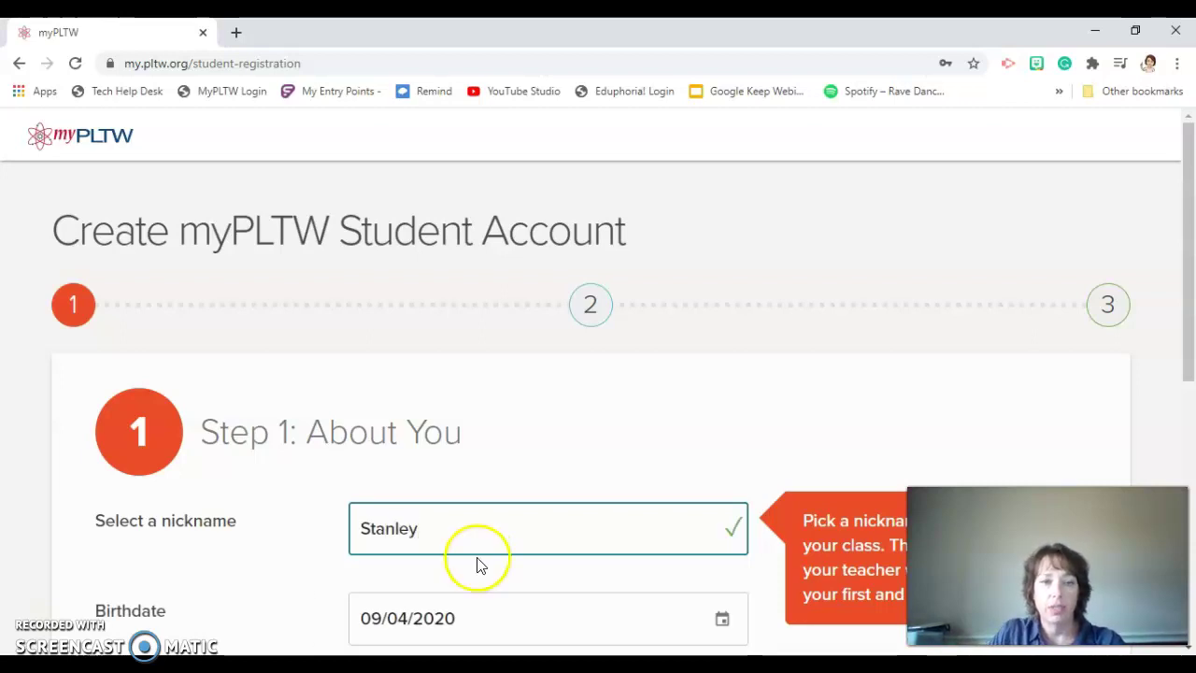
{"action": "left_click", "coordinate": [465, 617]}
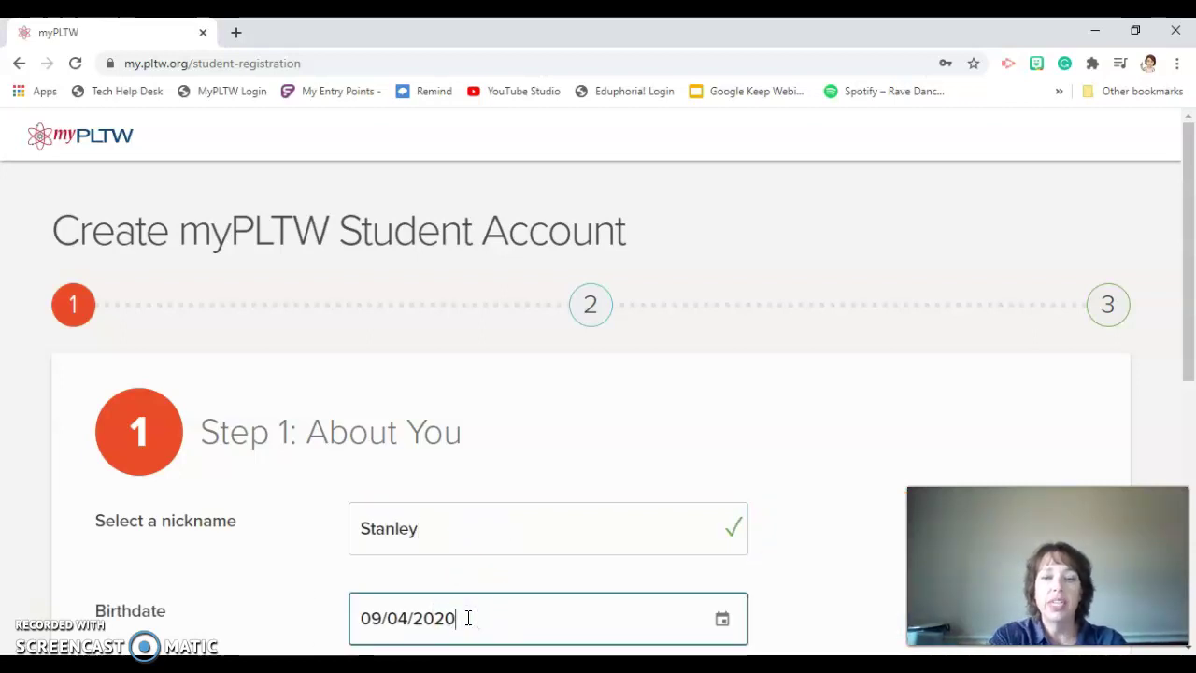
{"action": "key", "text": "BackSpace"}
{"action": "key", "text": "BackSpace"}
{"action": "type", "text": "06"}
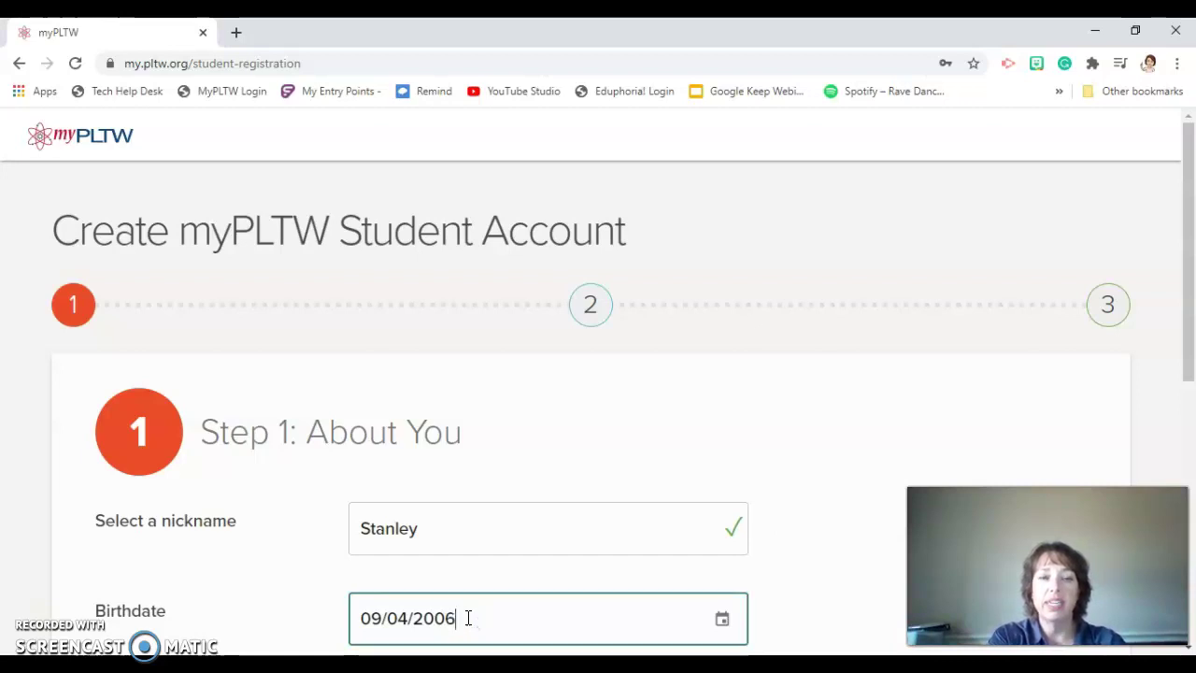
{"action": "scroll", "coordinate": [549, 577], "scroll_direction": "down", "scroll_amount": 3}
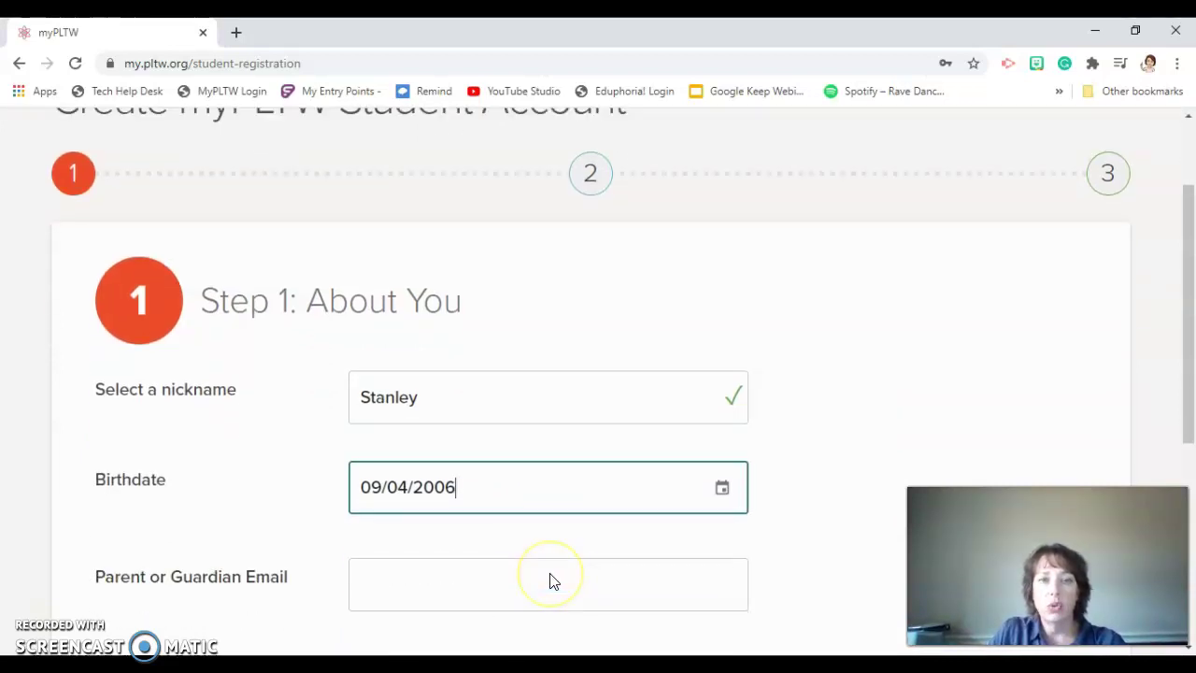
{"action": "left_click", "coordinate": [475, 451]}
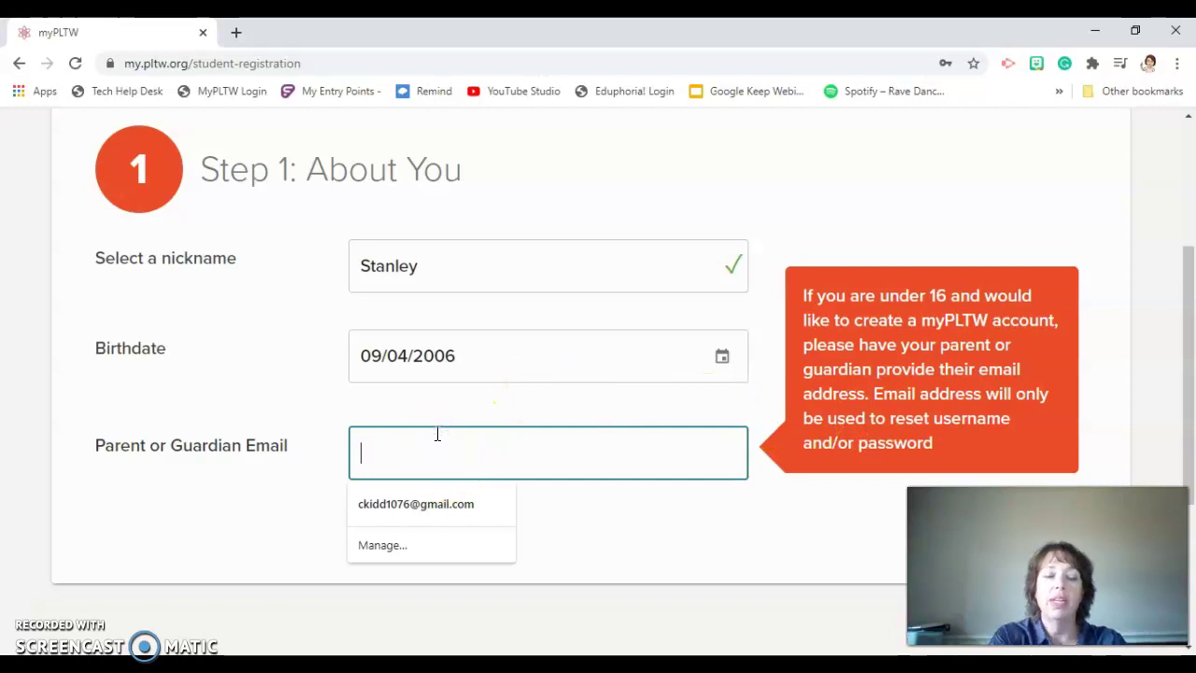
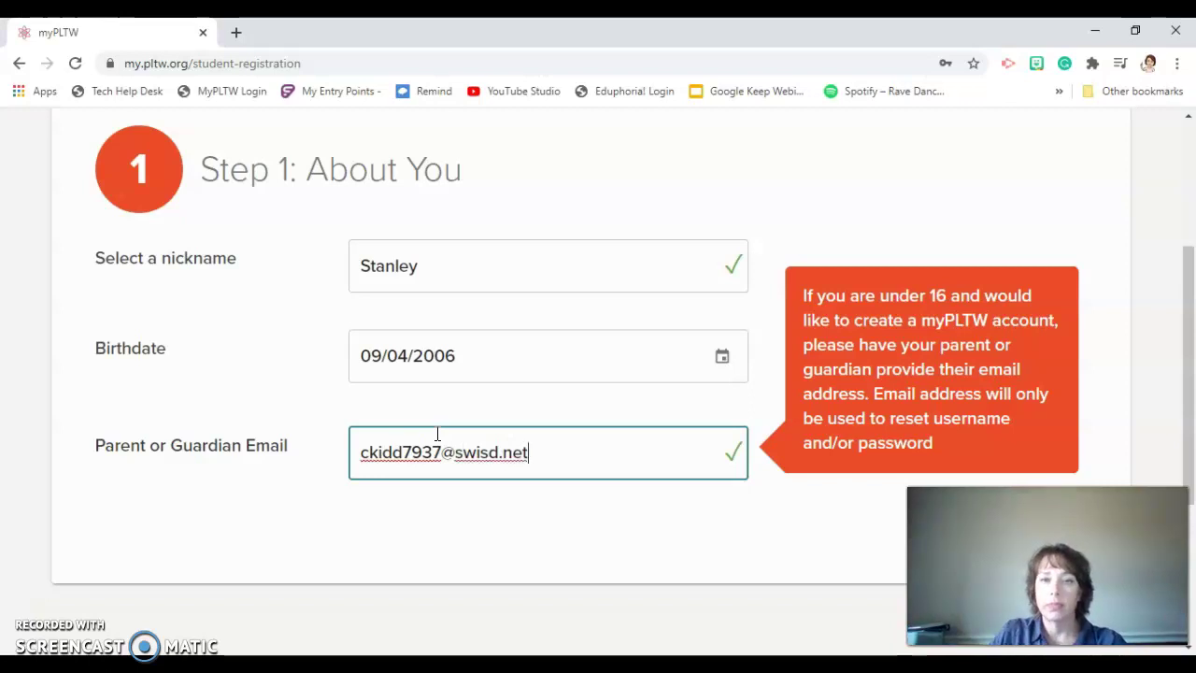
{"action": "key", "text": "alt+Tab"}
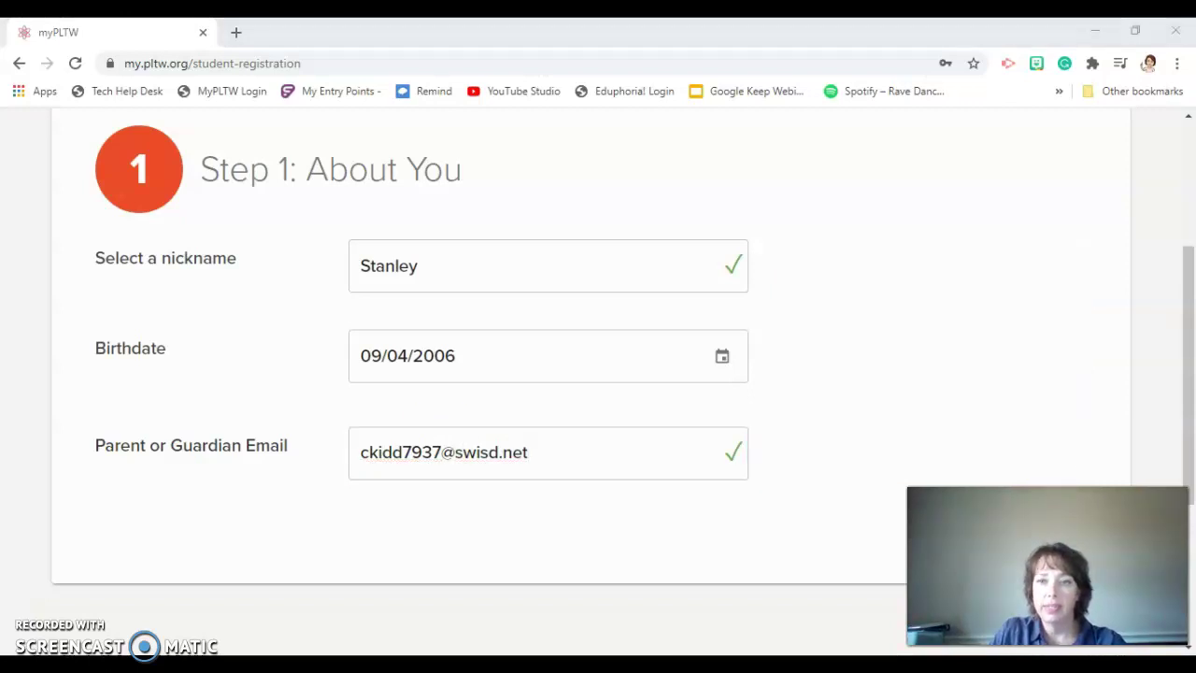
{"action": "scroll", "coordinate": [925, 476], "scroll_direction": "down", "scroll_amount": 3}
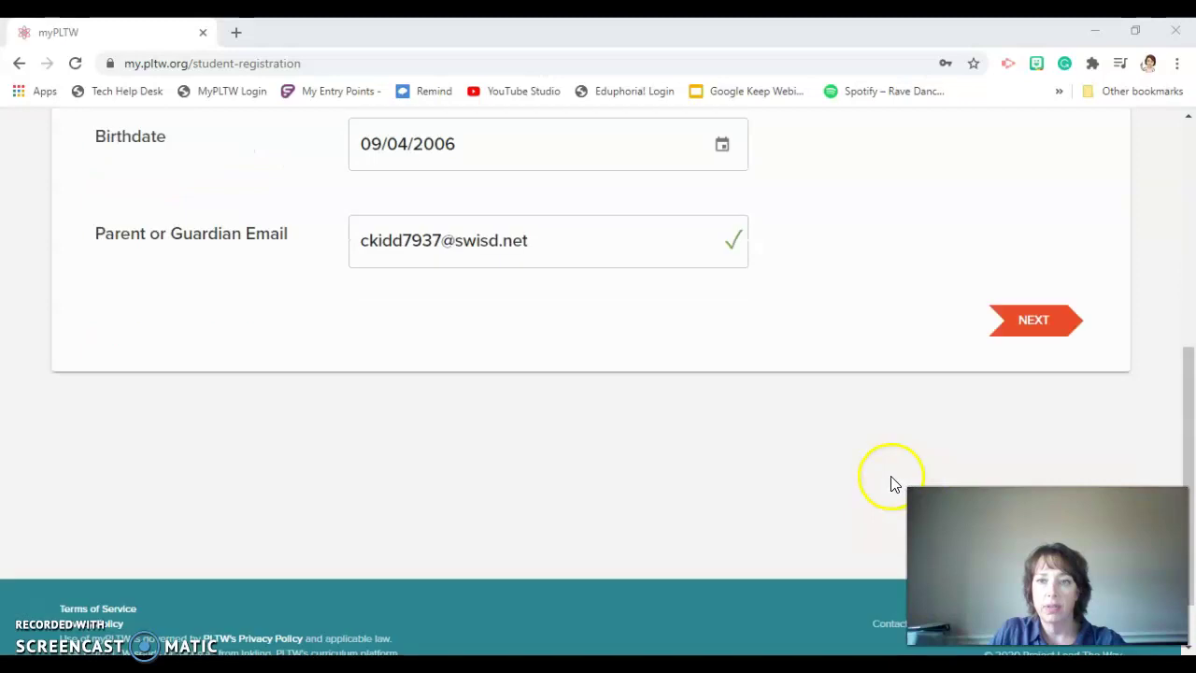
Advance to Step 2 and start entering the username Stanley123 in the Username field.
{"action": "left_click", "coordinate": [1037, 271]}
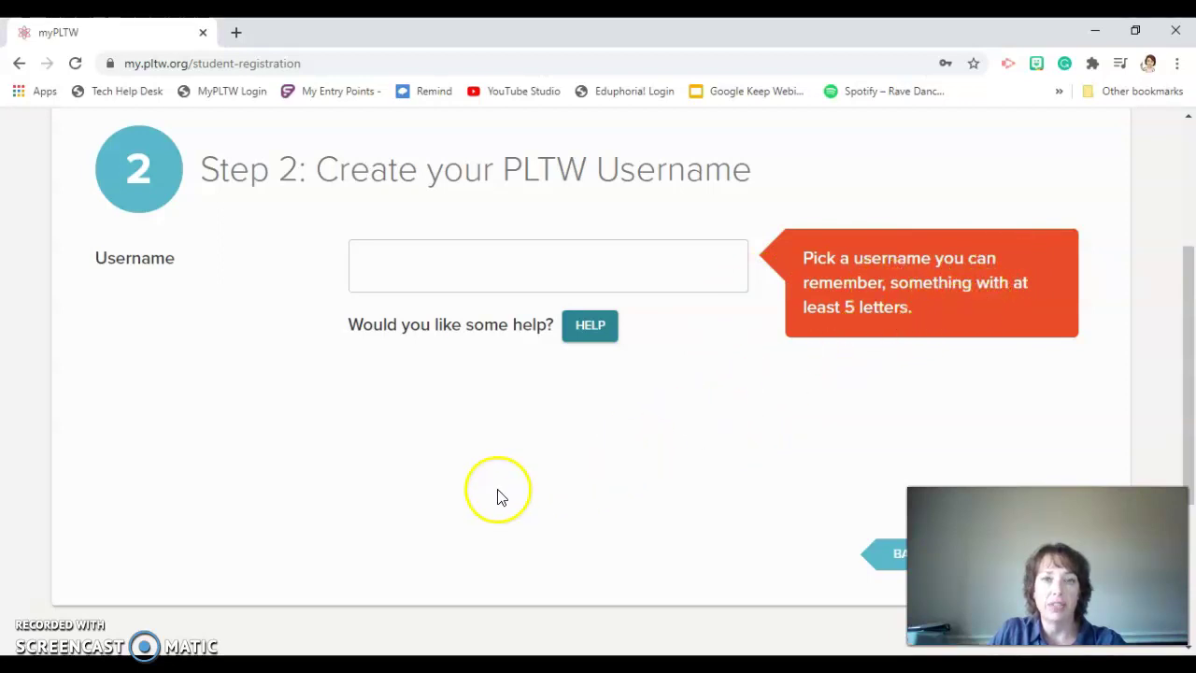
{"action": "left_click", "coordinate": [499, 266]}
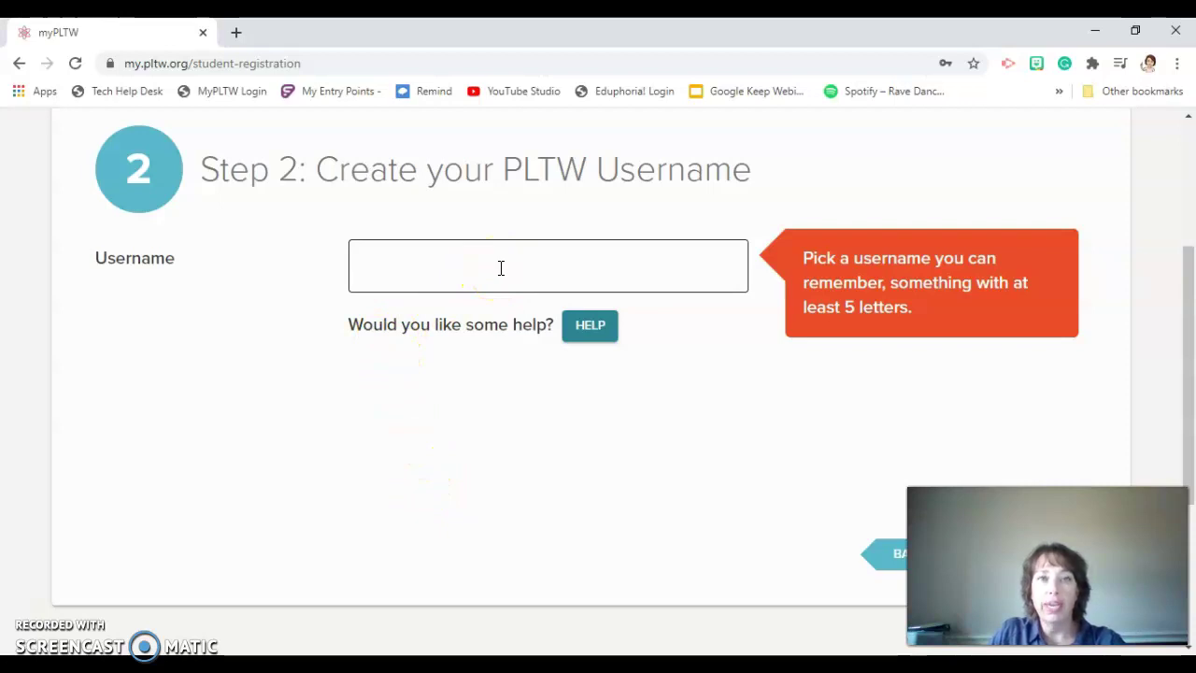
{"action": "left_click", "coordinate": [501, 269]}
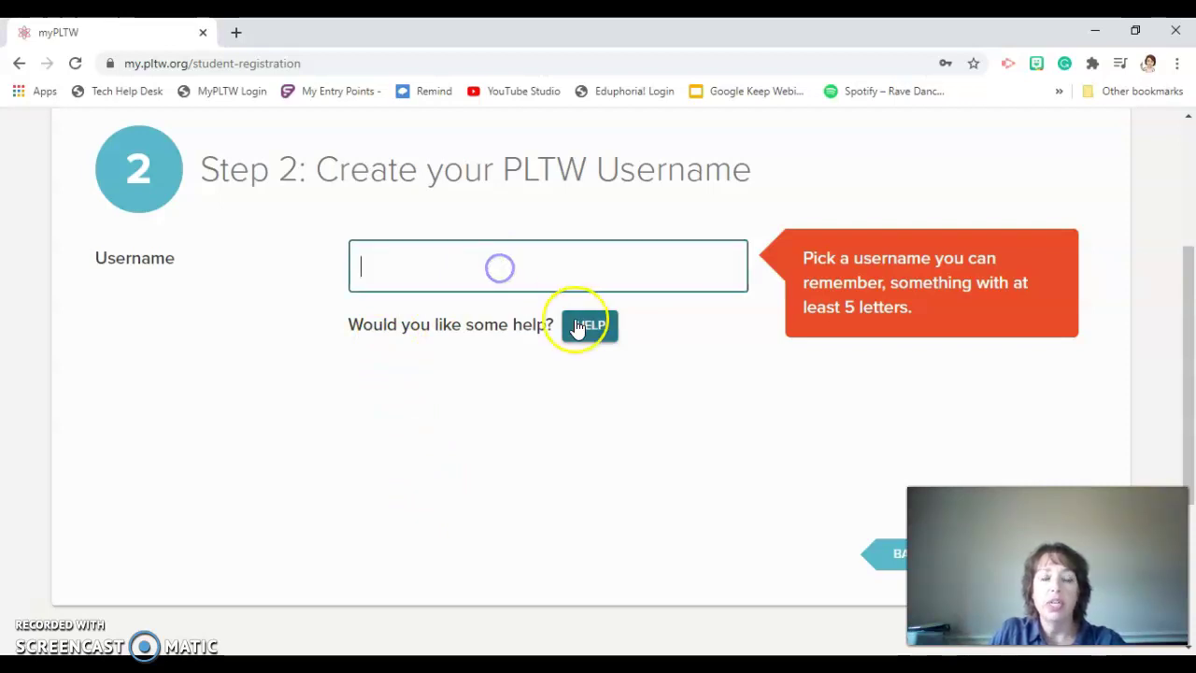
{"action": "type", "text": "Stanley123"}
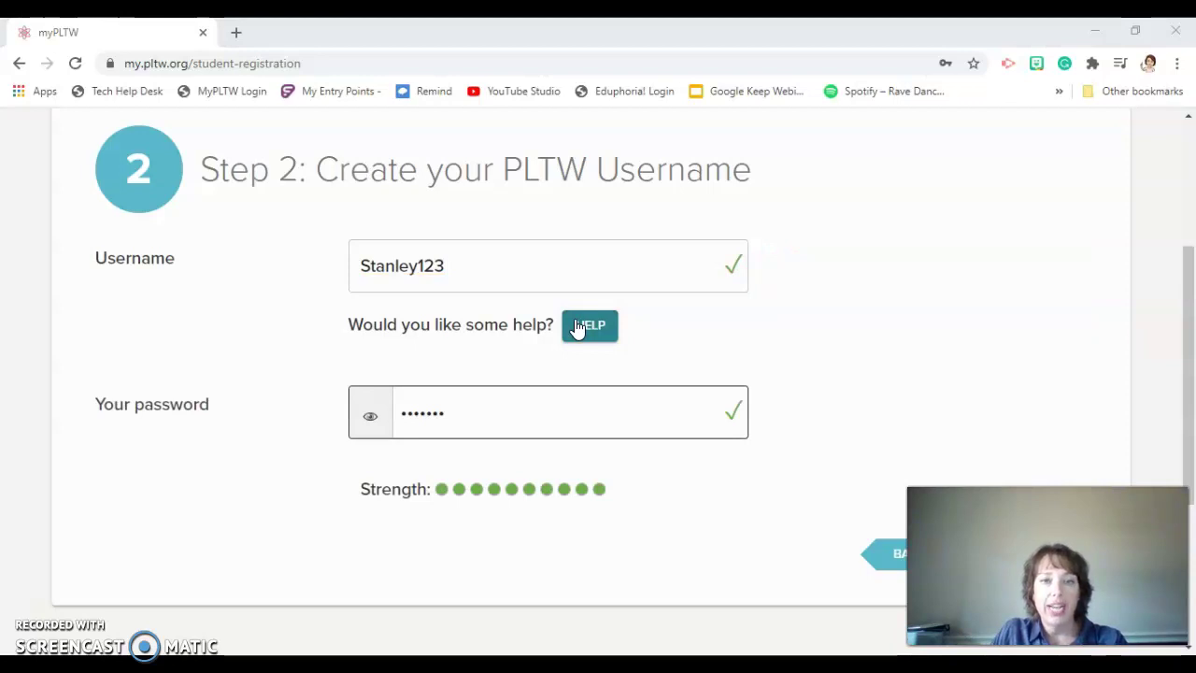
{"action": "left_click", "coordinate": [578, 327]}
{"action": "left_click", "coordinate": [454, 414]}
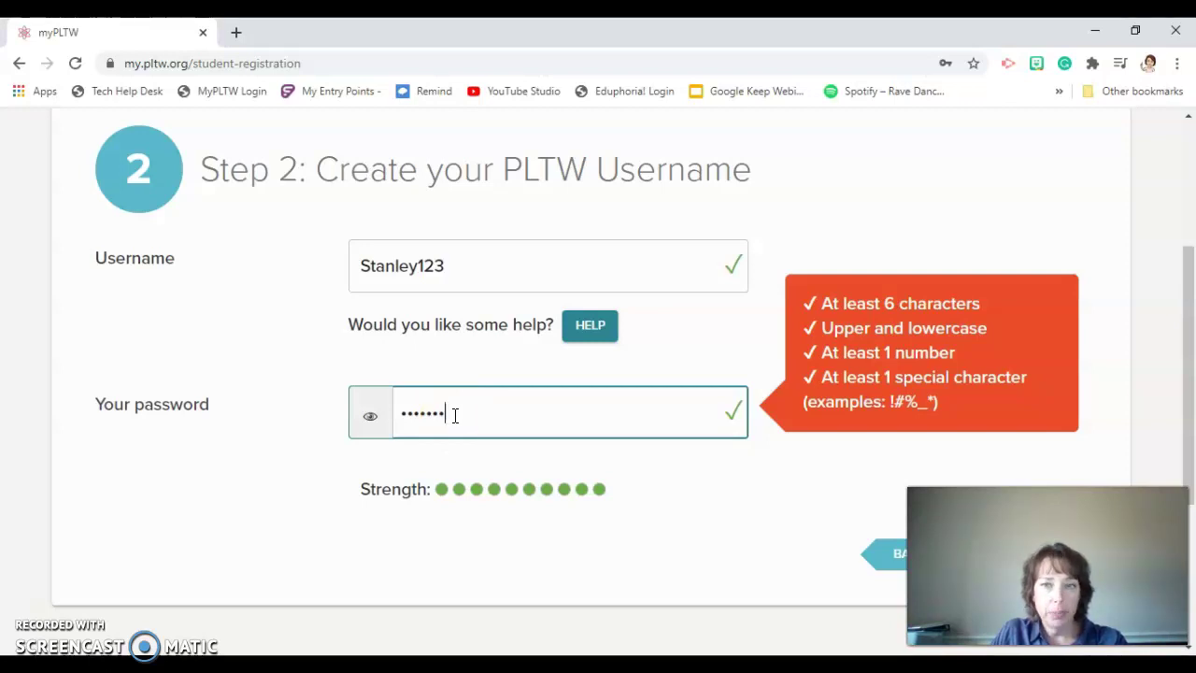
{"action": "left_click_drag", "start_coordinate": [445, 417], "coordinate": [399, 421]}
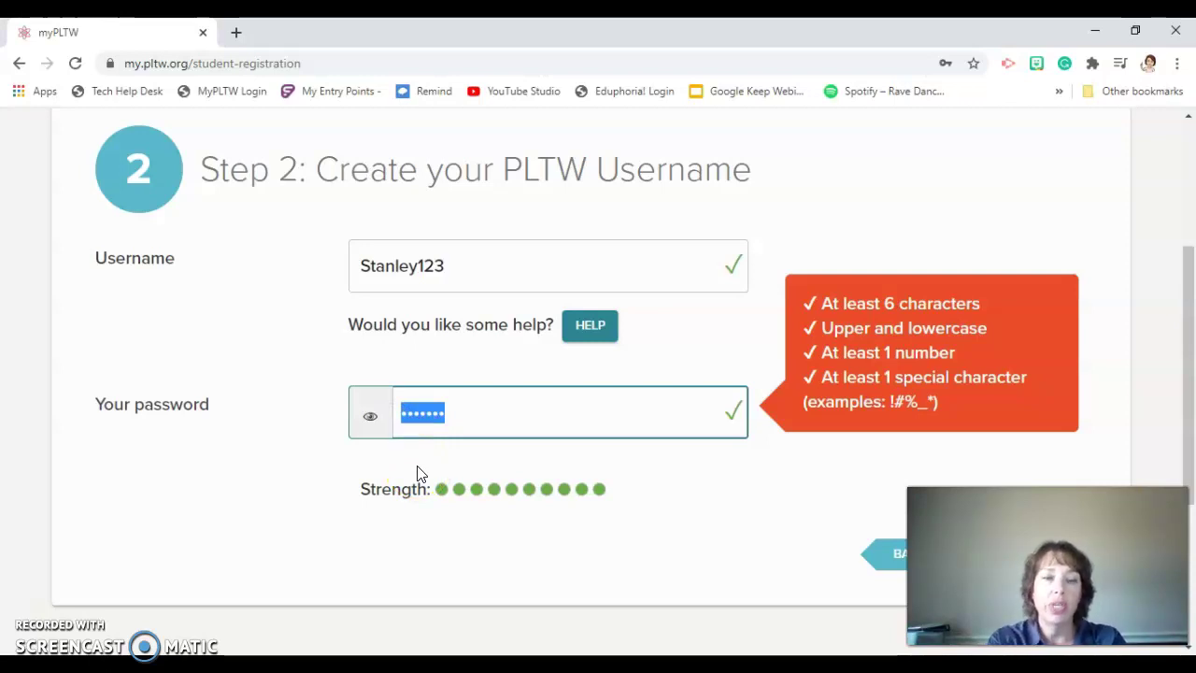
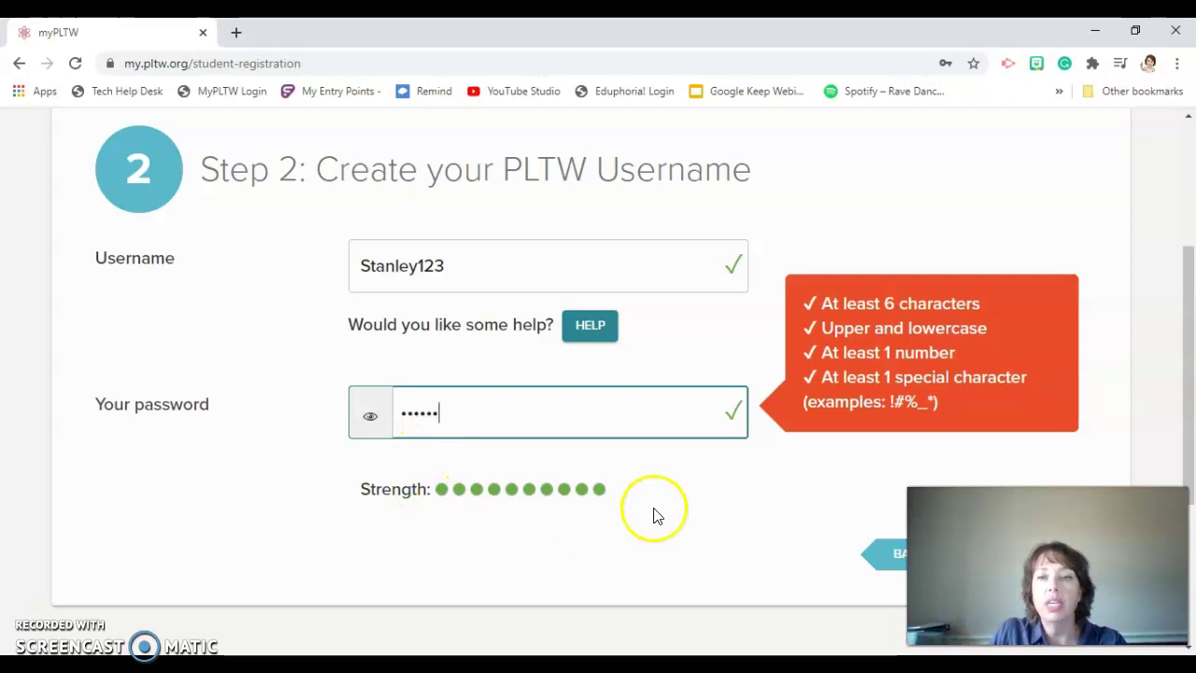
{"action": "scroll", "coordinate": [654, 513], "scroll_direction": "down", "scroll_amount": 1}
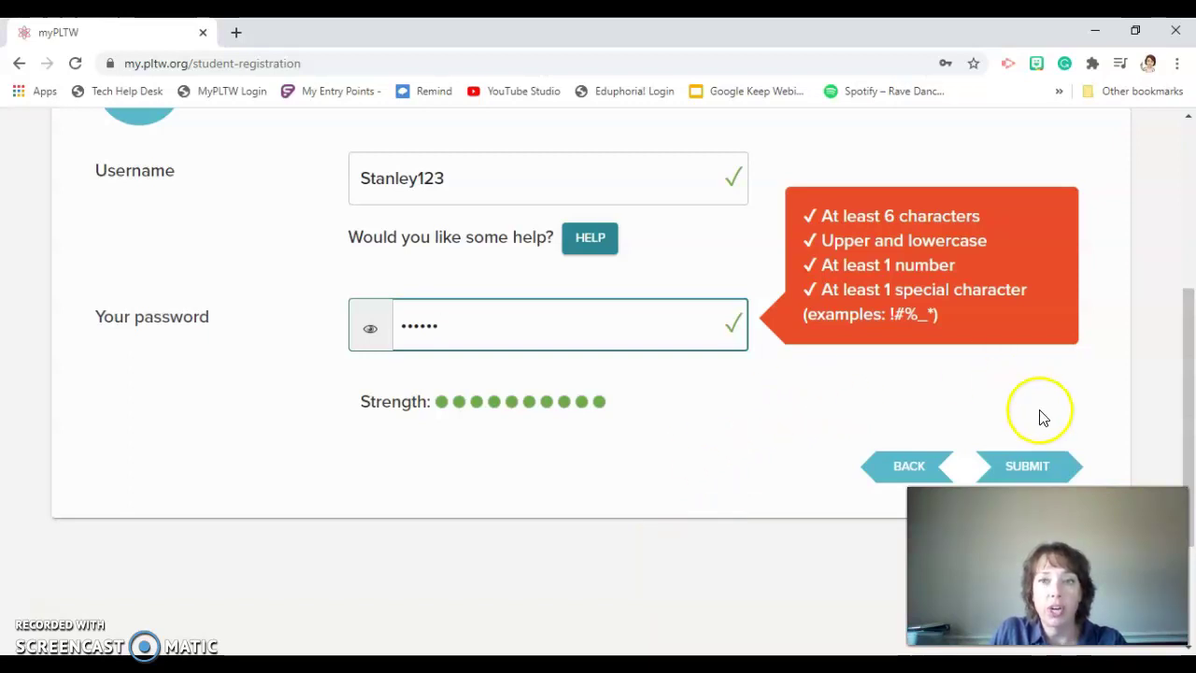
Submit the registration and scroll to LOG INTO MYPLTW on the completion page.
{"action": "left_click", "coordinate": [1031, 467]}
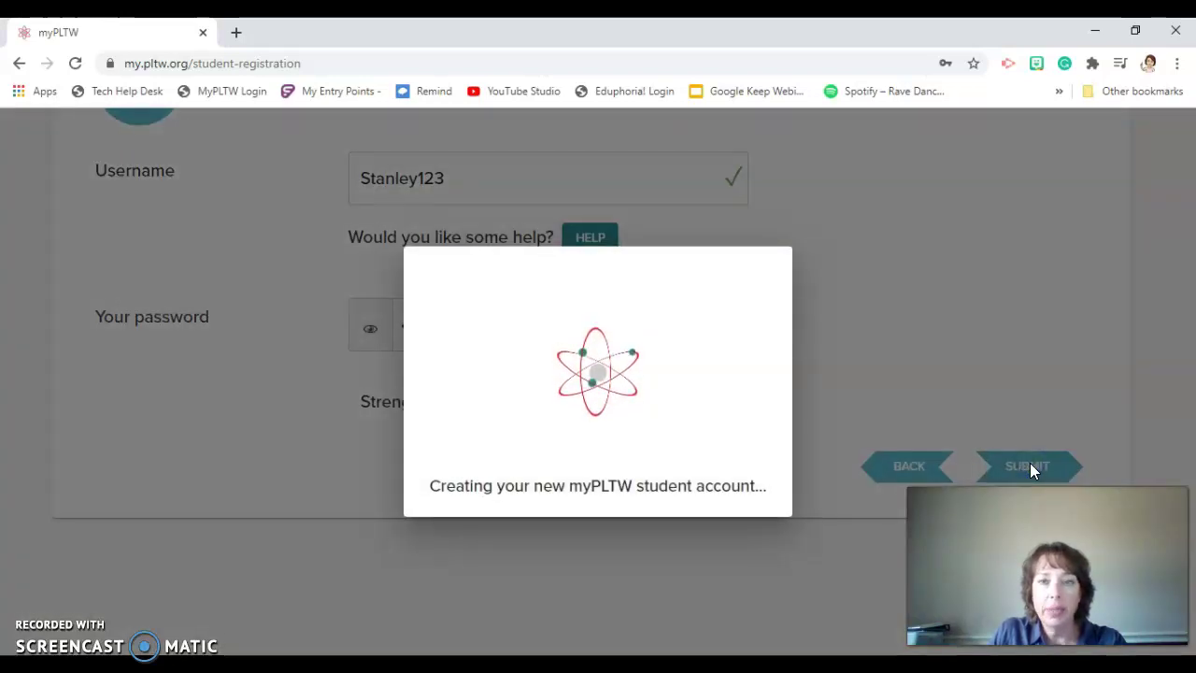
{"action": "scroll", "coordinate": [724, 449], "scroll_direction": "up", "scroll_amount": 2}
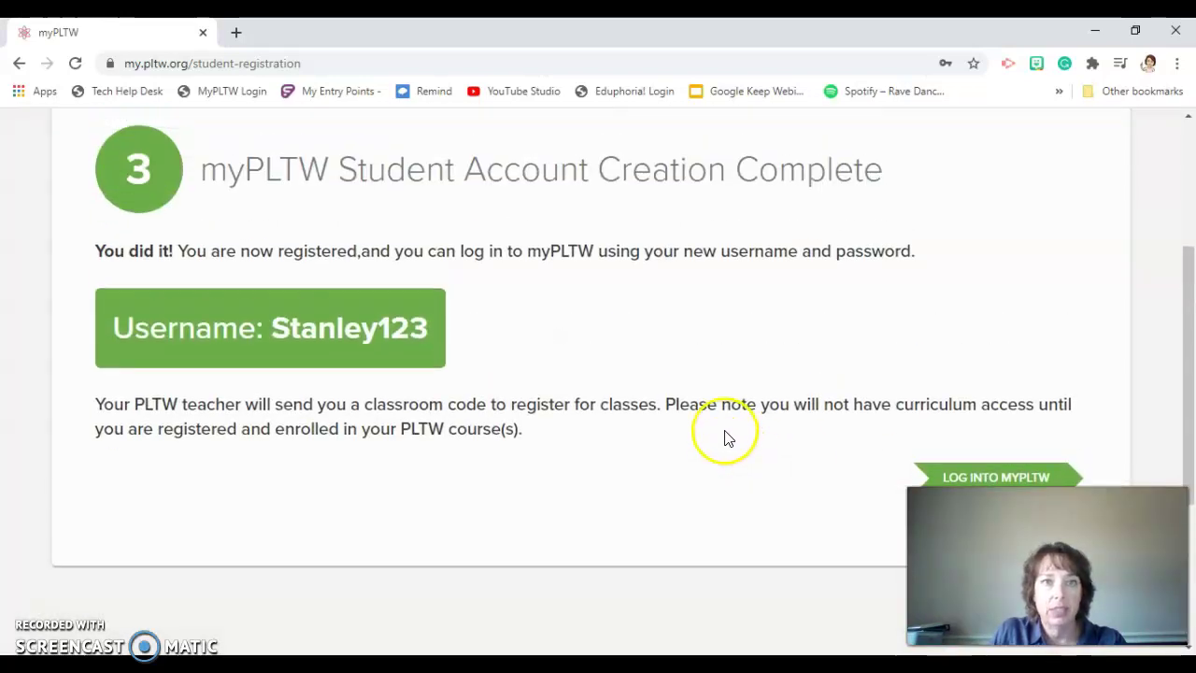
{"action": "scroll", "coordinate": [680, 423], "scroll_direction": "down", "scroll_amount": 1}
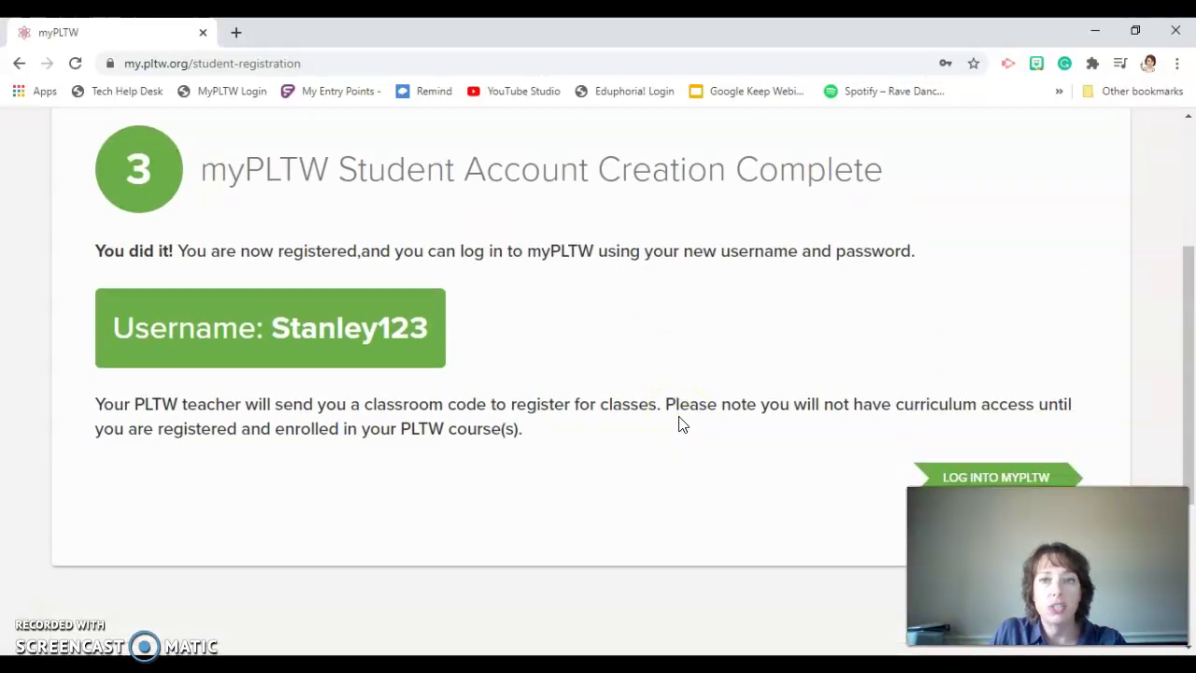
{"action": "scroll", "coordinate": [680, 424], "scroll_direction": "down", "scroll_amount": 1}
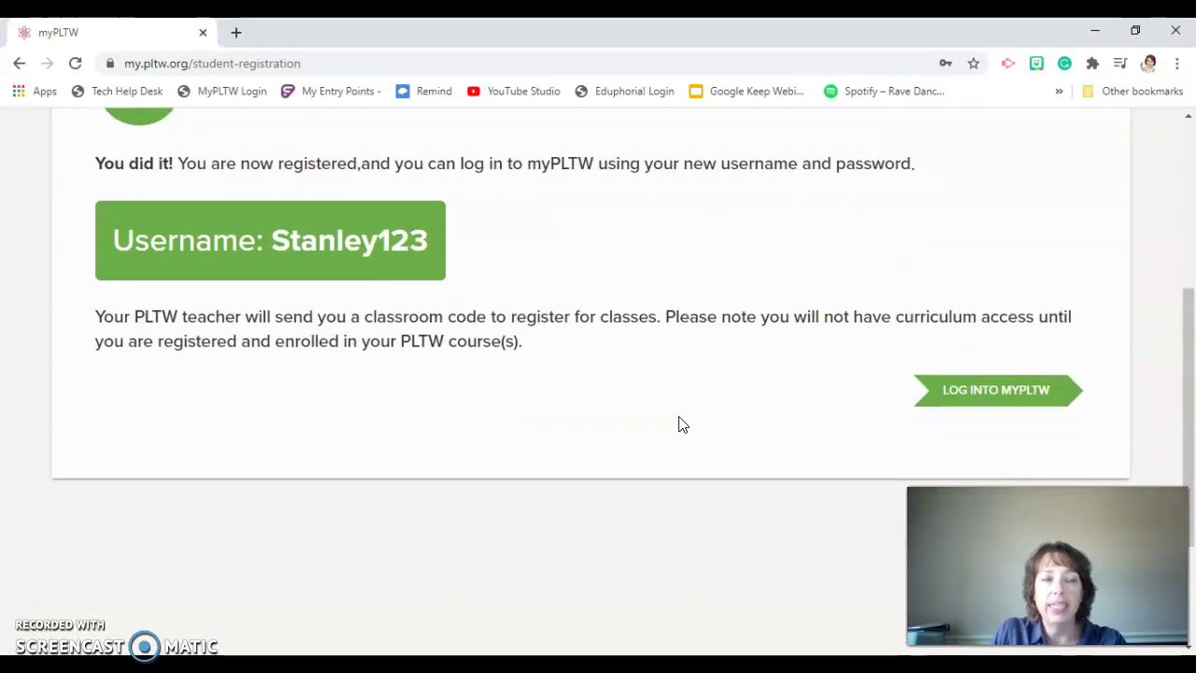
Sign into myPLTW as Stanley123 with the password, declining Chrome's offer to save it.
{"action": "left_click", "coordinate": [1008, 401]}
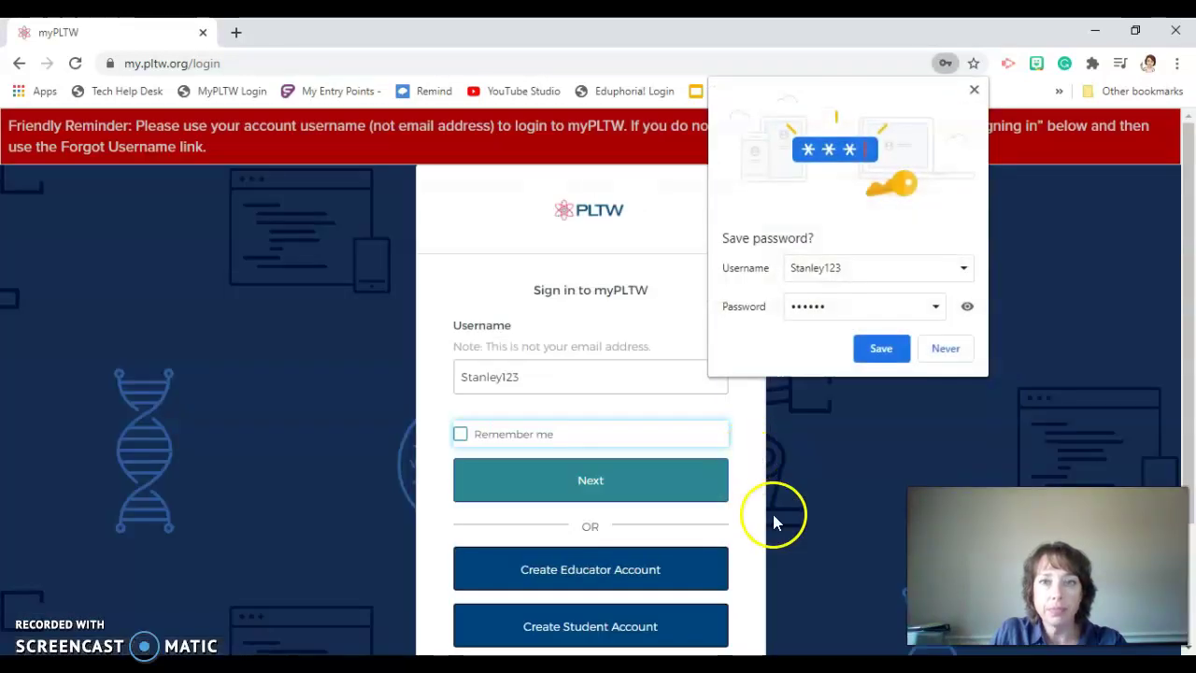
{"action": "left_click", "coordinate": [952, 349]}
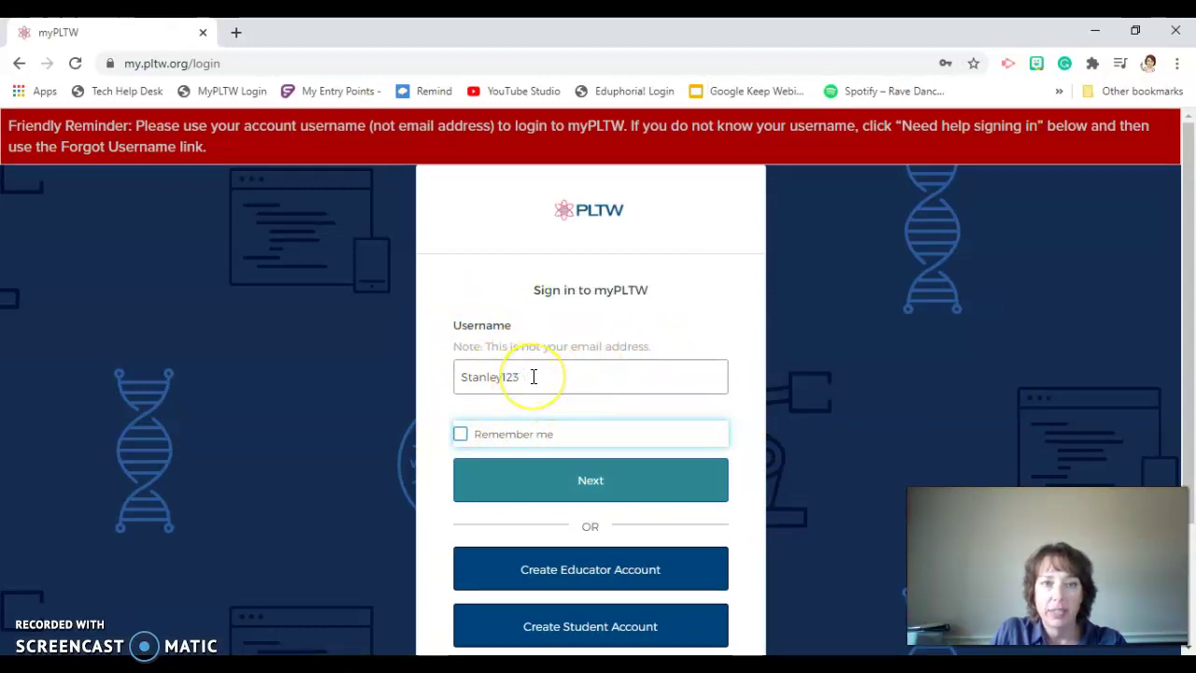
{"action": "scroll", "coordinate": [533, 377], "scroll_direction": "down", "scroll_amount": 2}
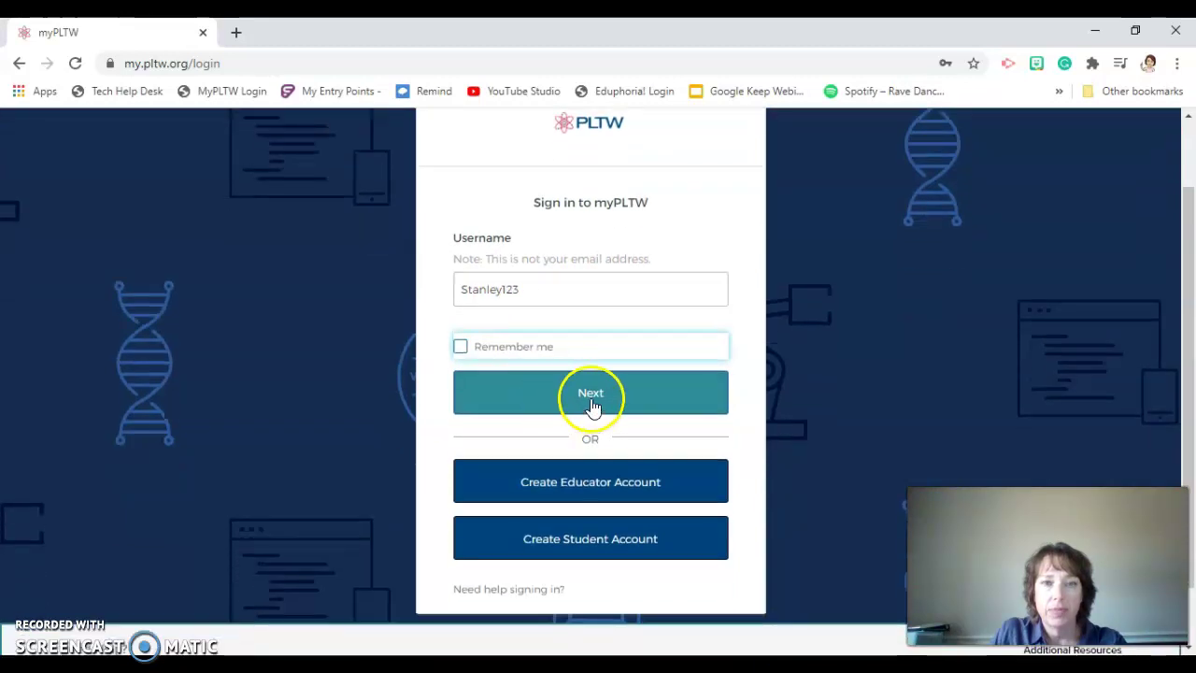
{"action": "left_click", "coordinate": [593, 406]}
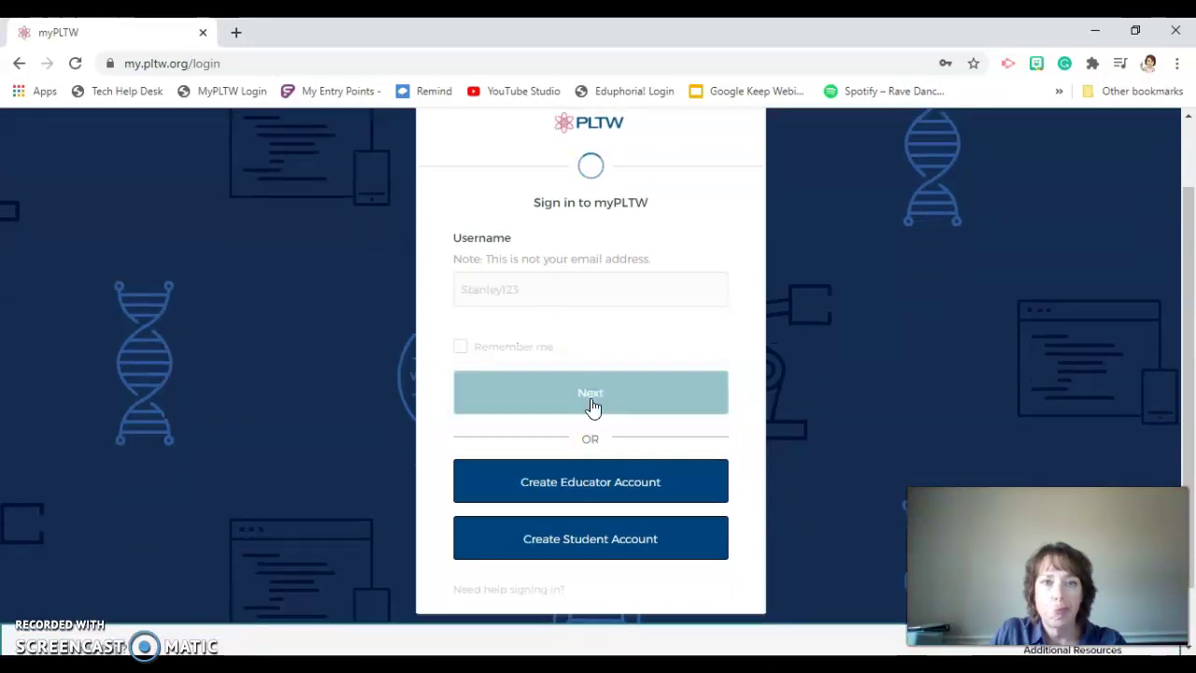
{"action": "left_click", "coordinate": [541, 327]}
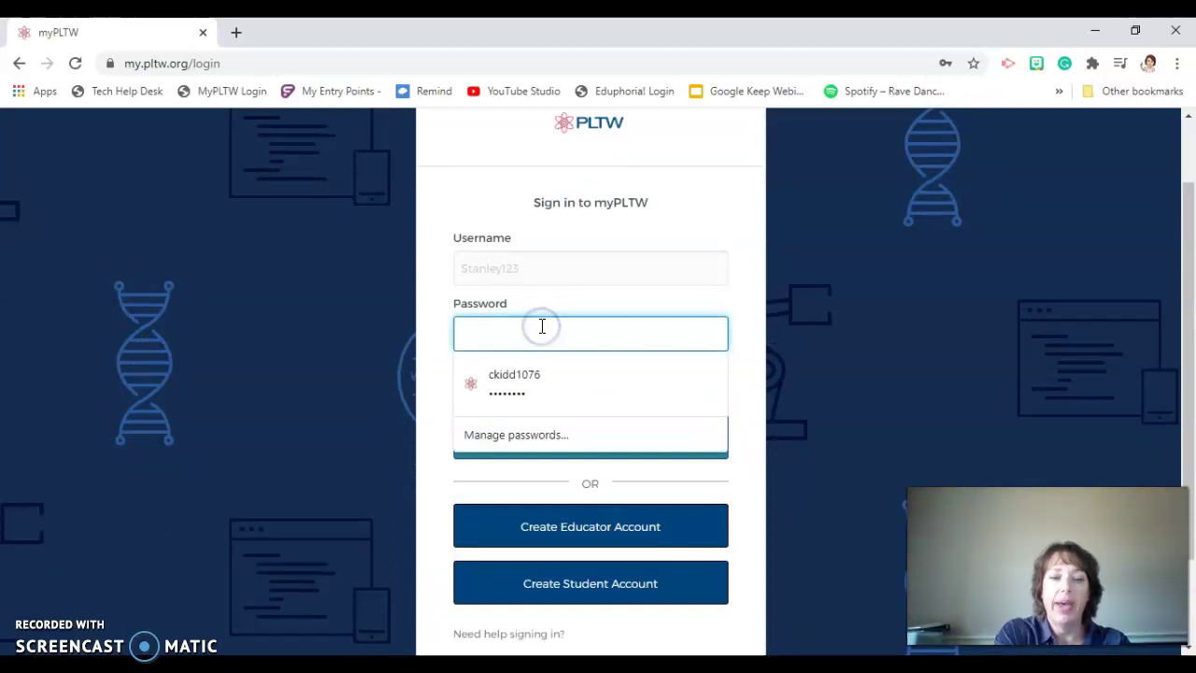
{"action": "type", "text": "••"}
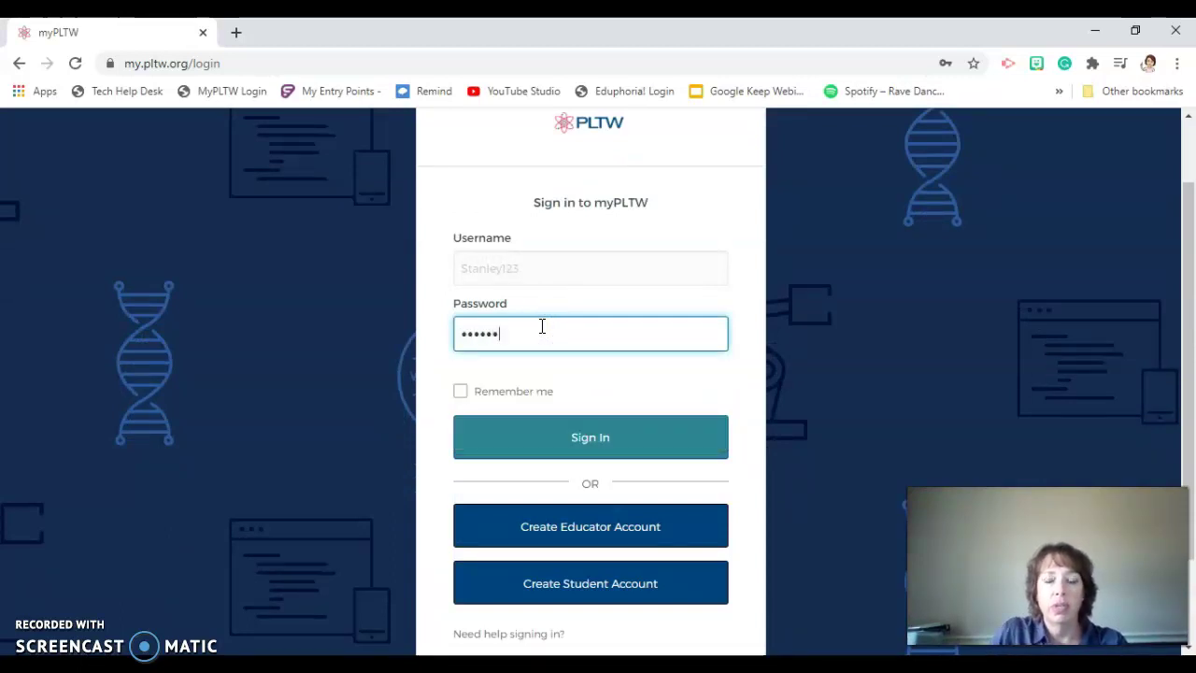
{"action": "left_click", "coordinate": [594, 439]}
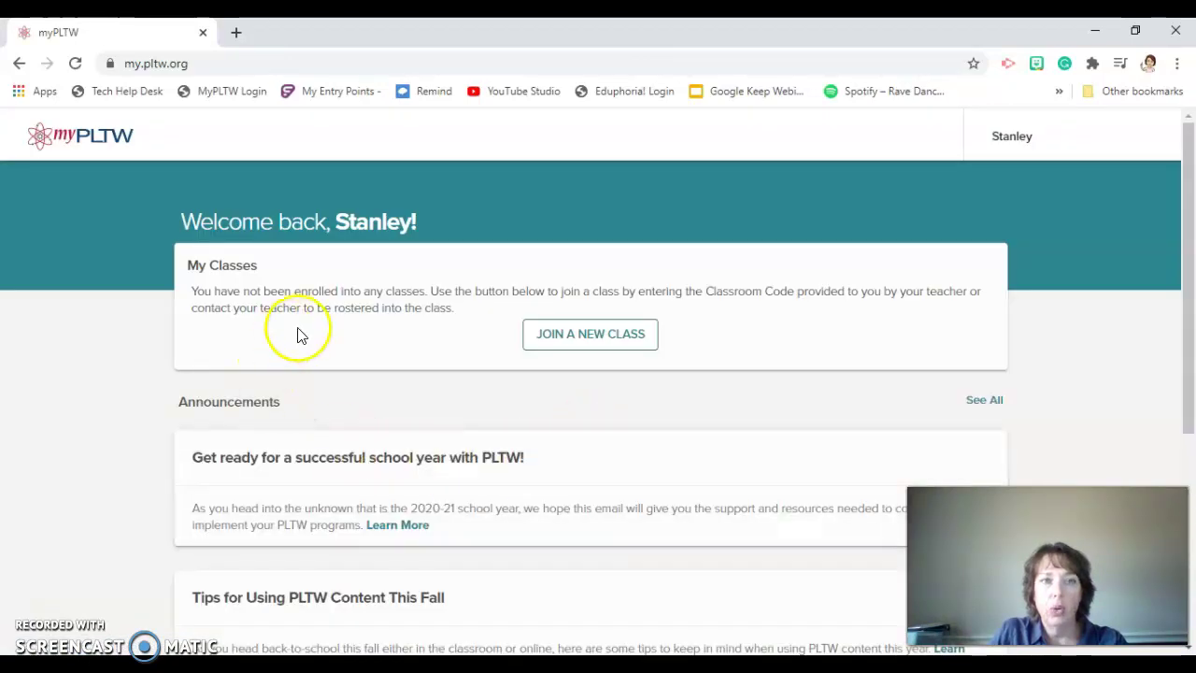
Open Join a New Class under My Classes and focus the Classroom Code field.
{"action": "left_click", "coordinate": [598, 339]}
{"action": "left_click", "coordinate": [536, 421]}
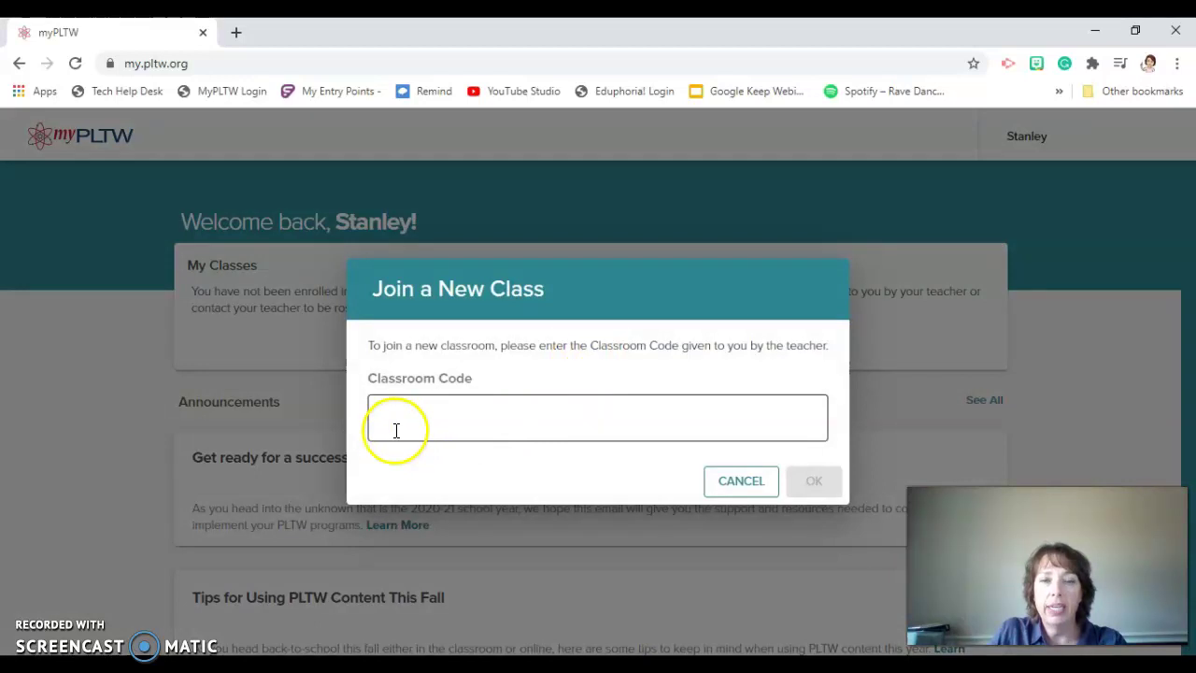